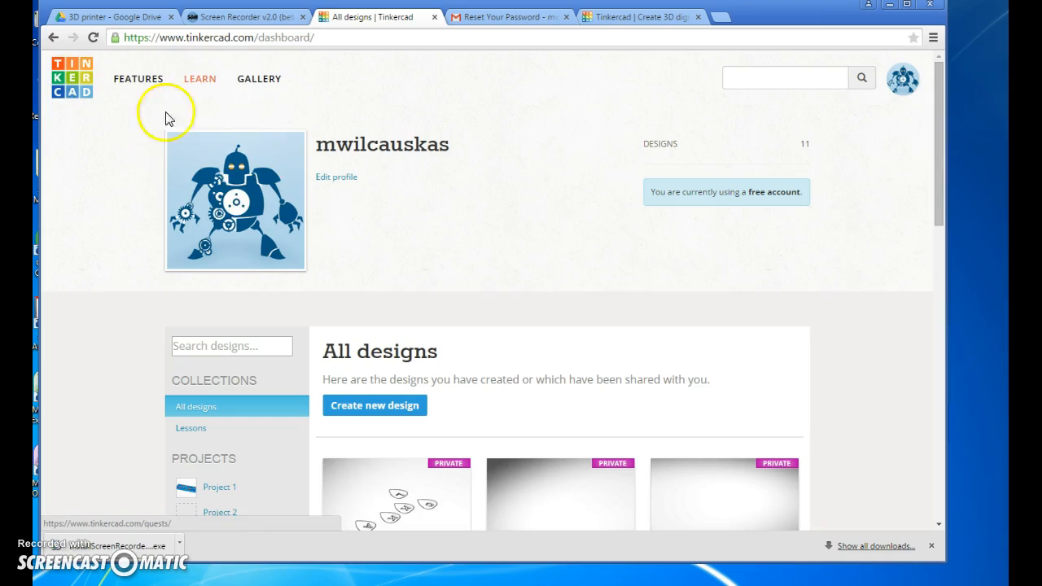
# Create a new design and place a box, a cylinder and a hexagonal prism on the workplane
pyautogui.click(72, 83)
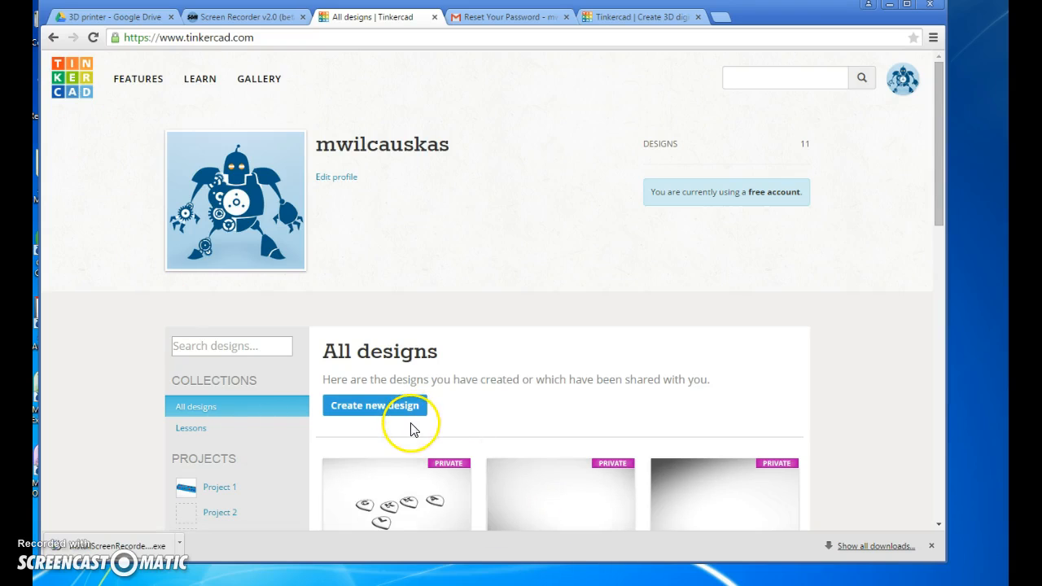
pyautogui.click(364, 414)
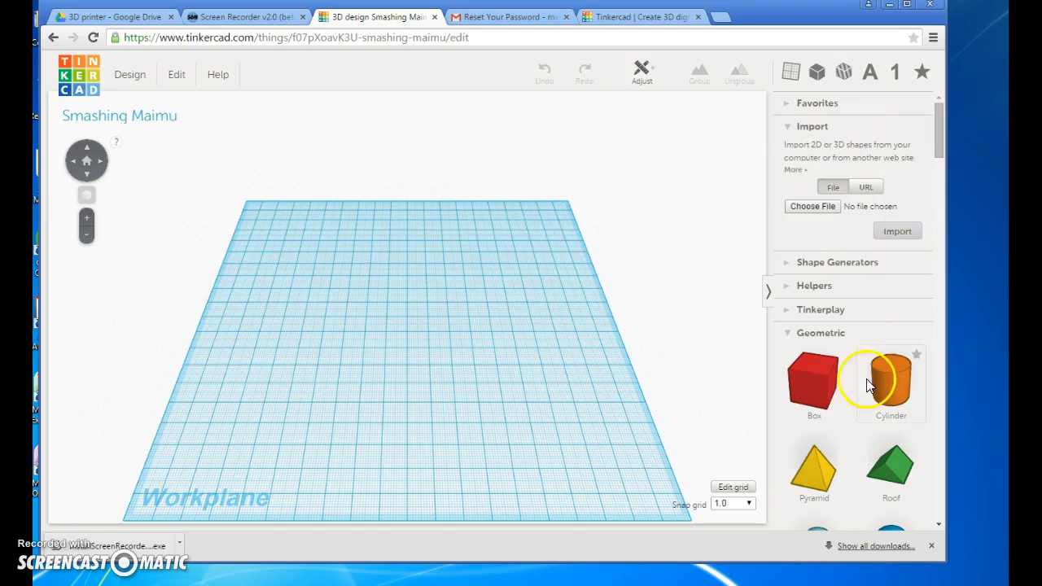
pyautogui.moveTo(814, 384); pyautogui.dragTo(470, 358)
pyautogui.moveTo(896, 386); pyautogui.dragTo(376, 310)
pyautogui.moveTo(940, 140); pyautogui.dragTo(946, 200)
pyautogui.moveTo(893, 274); pyautogui.dragTo(317, 398)
# Stretch the red box into a narrow bar about 121 mm long and 10 mm high
pyautogui.moveTo(477, 349); pyautogui.dragTo(537, 491)
pyautogui.moveTo(509, 332); pyautogui.dragTo(506, 344)
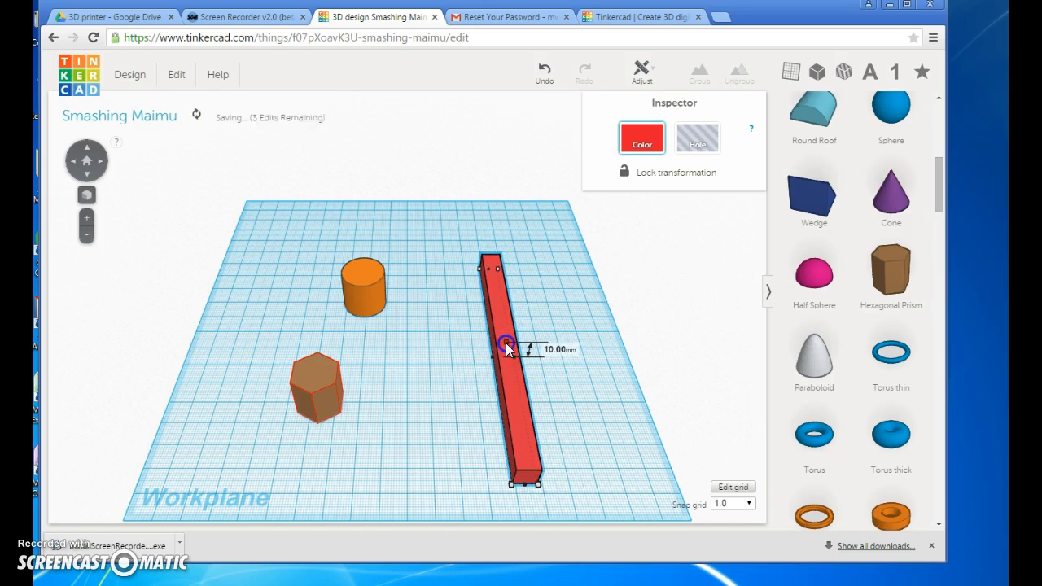
pyautogui.moveTo(513, 487); pyautogui.dragTo(521, 488)
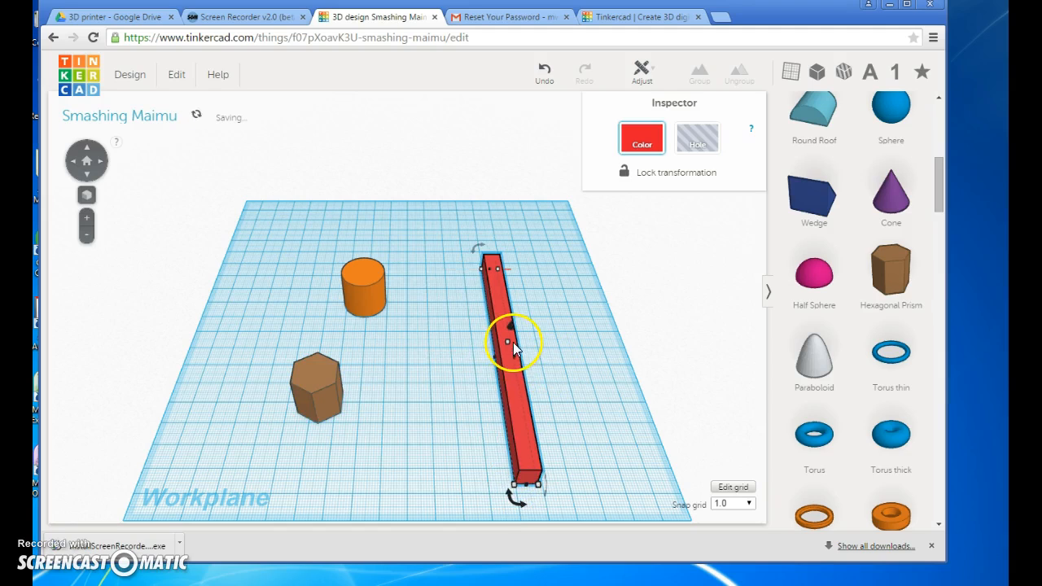
pyautogui.moveTo(826, 273); pyautogui.dragTo(826, 273)
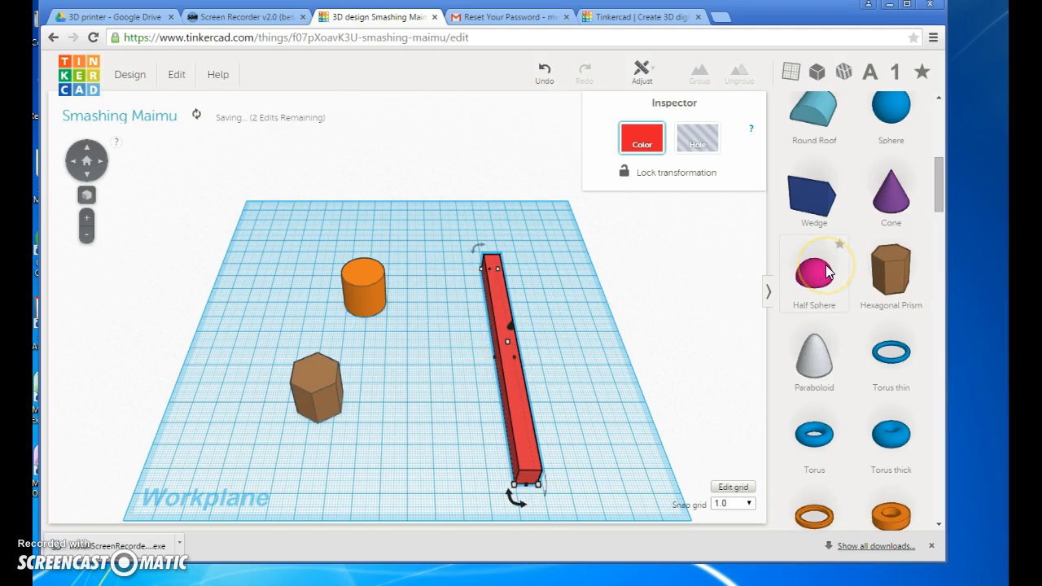
pyautogui.moveTo(506, 341)
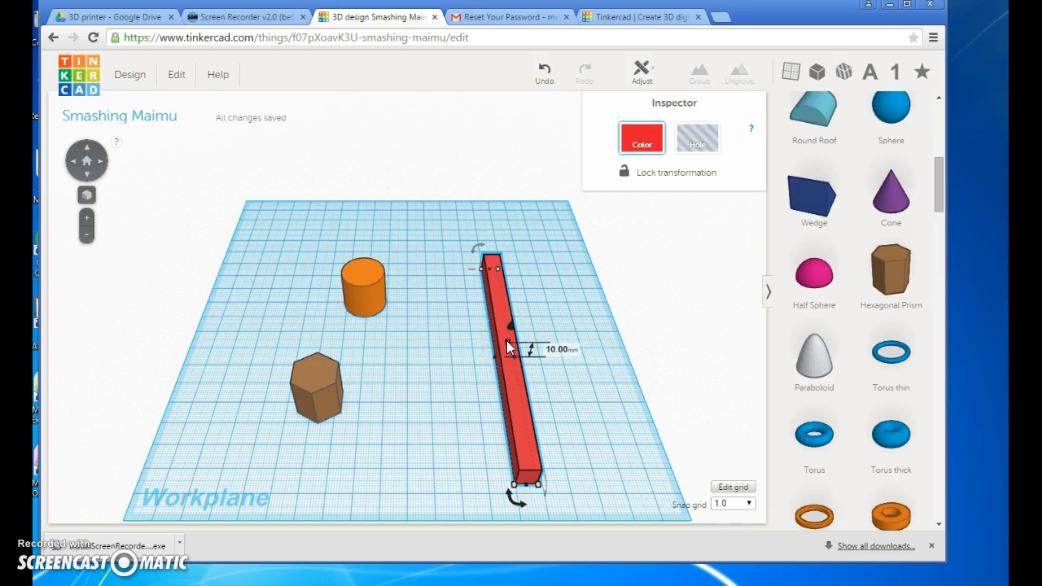
pyautogui.moveTo(539, 488)
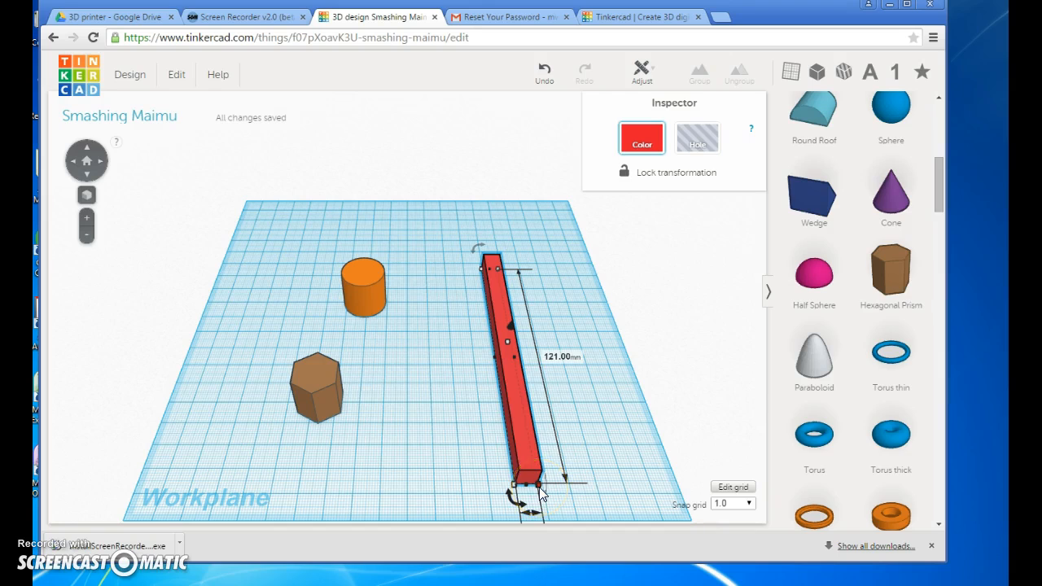
# Enlarge the orange cylinder's base and move it against the far end of the red bar
pyautogui.click(370, 303)
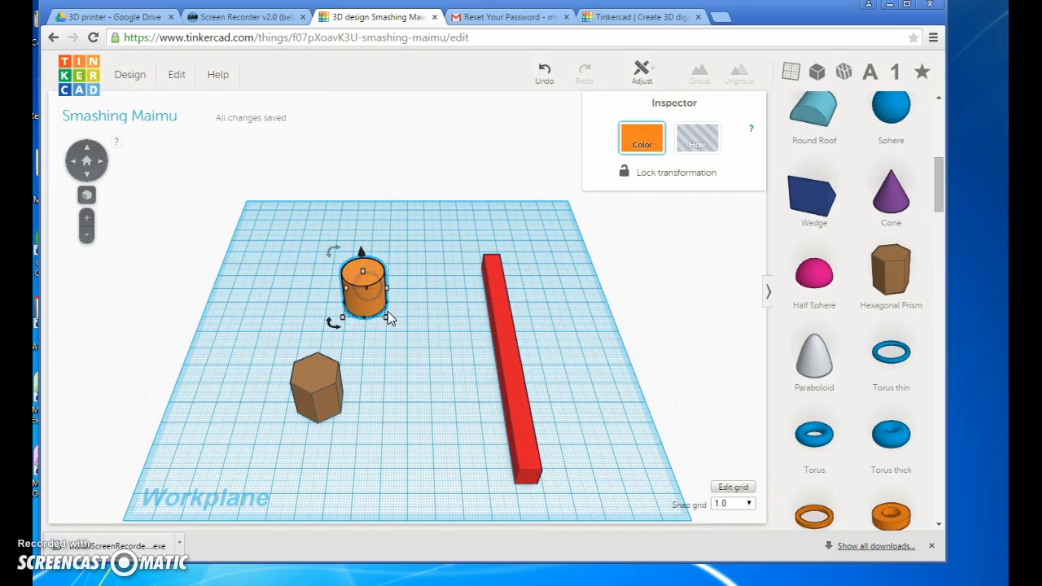
pyautogui.moveTo(387, 323); pyautogui.dragTo(440, 368)
pyautogui.moveTo(438, 290); pyautogui.dragTo(482, 278)
# Move the hexagonal prism to overlap the cylinder's edge and turn it into a hole
pyautogui.moveTo(314, 376); pyautogui.dragTo(442, 273)
pyautogui.click(450, 255)
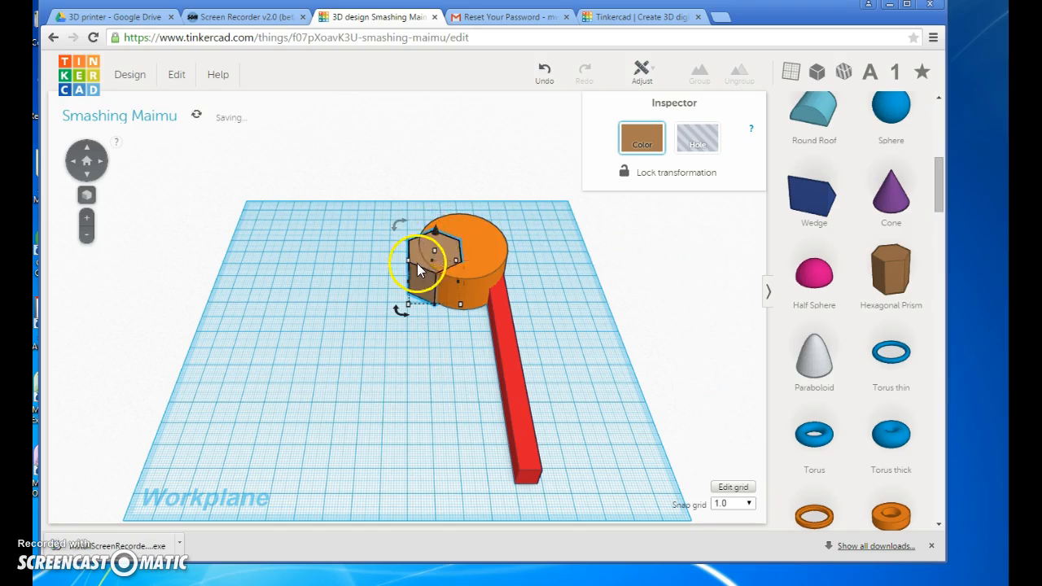
pyautogui.click(490, 266)
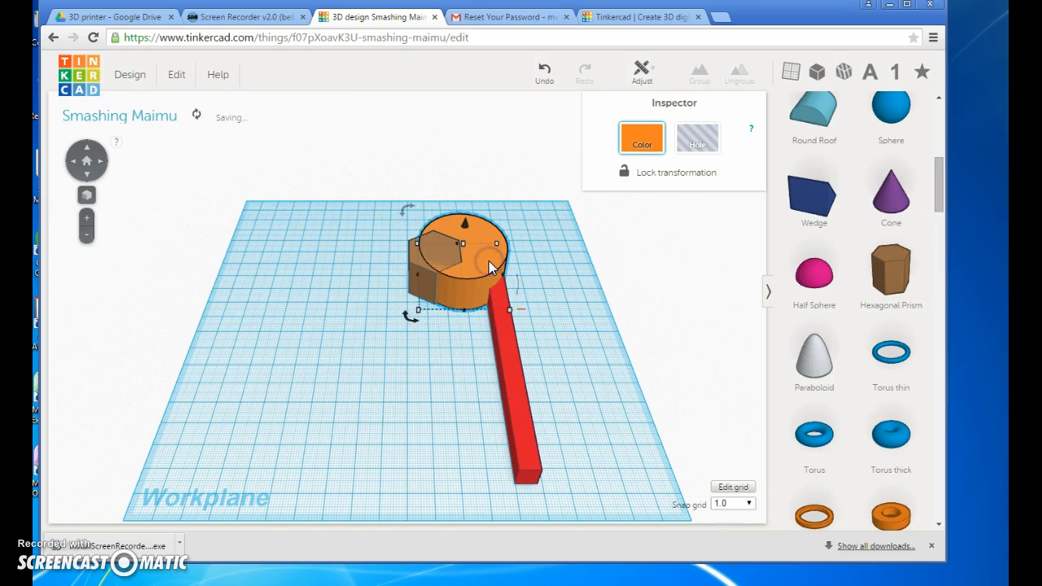
pyautogui.click(414, 259)
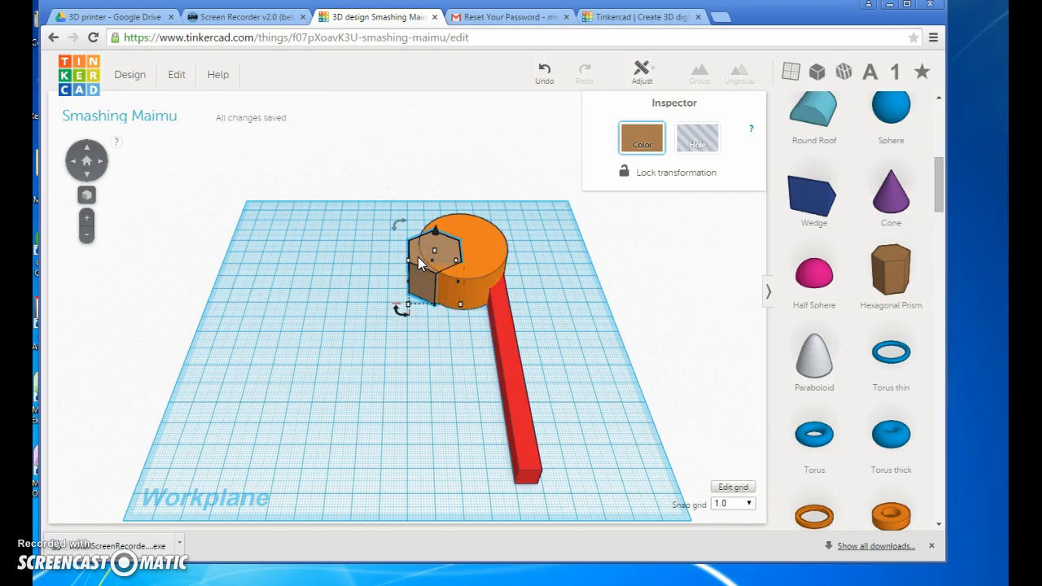
pyautogui.click(693, 142)
pyautogui.click(433, 254)
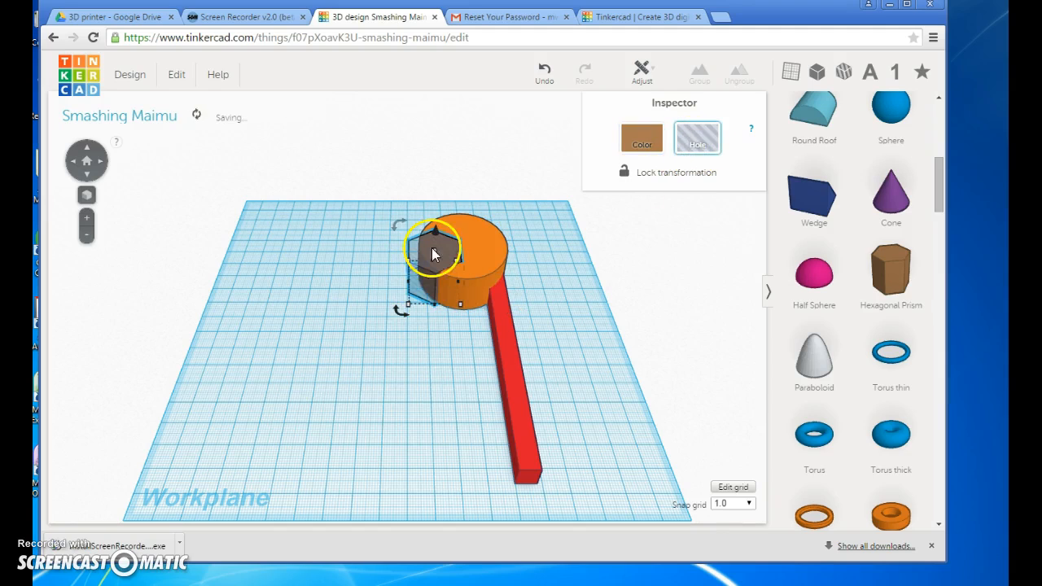
# Add a letter M to the workplane, make it taller and position it above the orange cylinder
pyautogui.click(87, 157)
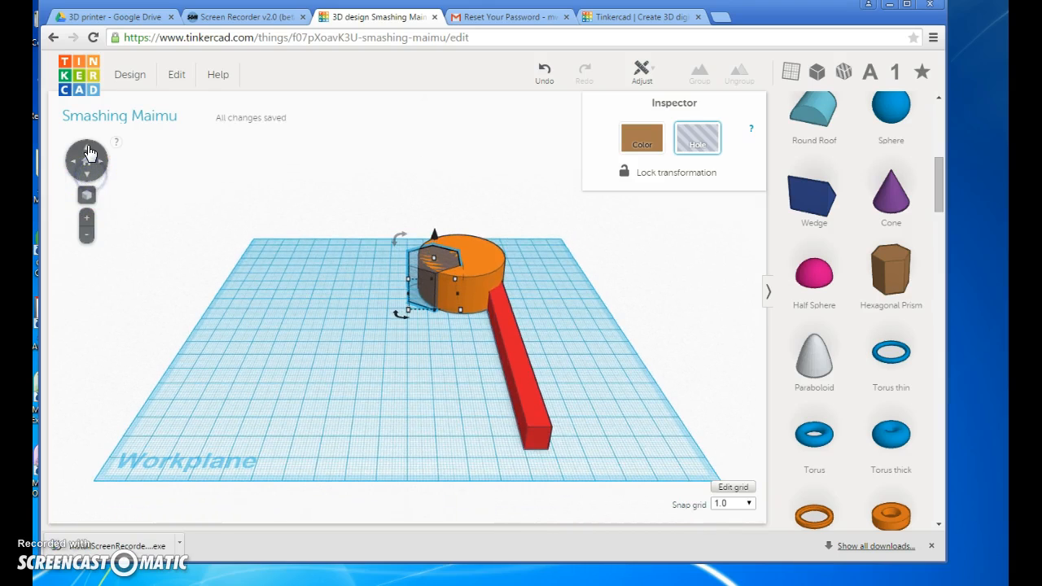
pyautogui.click(88, 153)
pyautogui.click(88, 153)
pyautogui.click(88, 153)
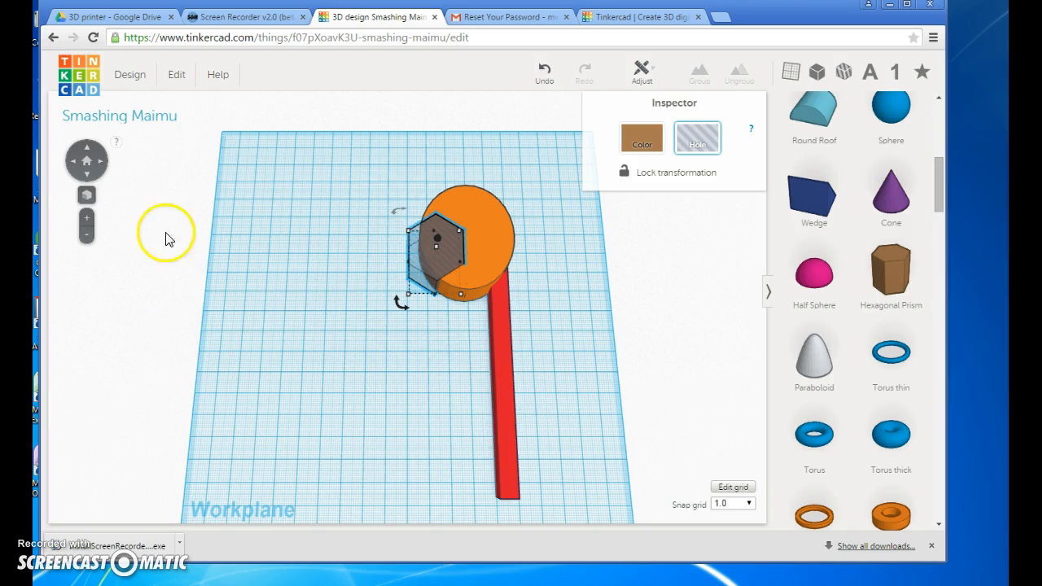
pyautogui.click(72, 164)
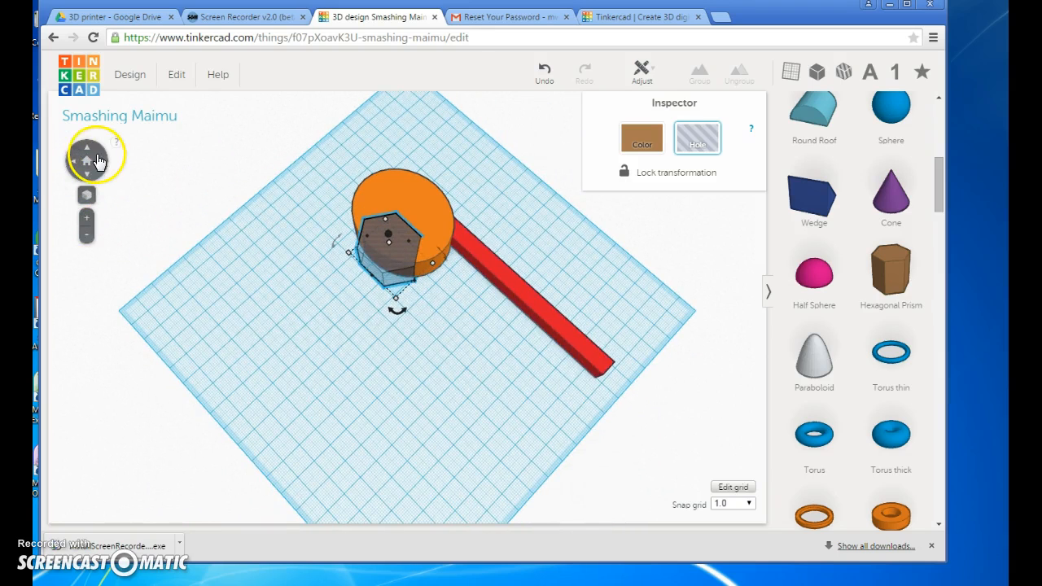
pyautogui.click(88, 181)
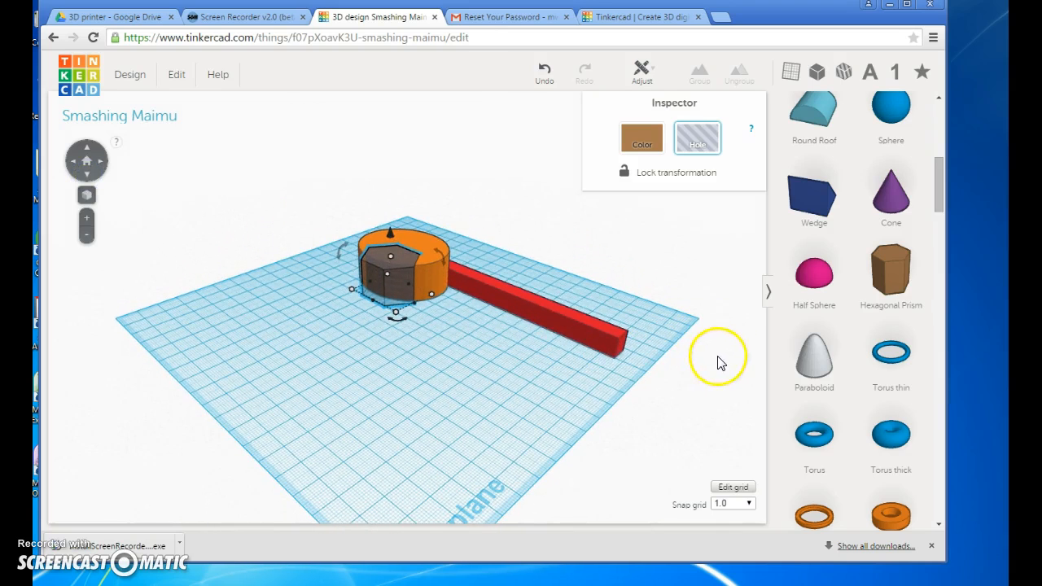
pyautogui.moveTo(937, 185); pyautogui.dragTo(959, 308)
pyautogui.moveTo(812, 437); pyautogui.dragTo(468, 423)
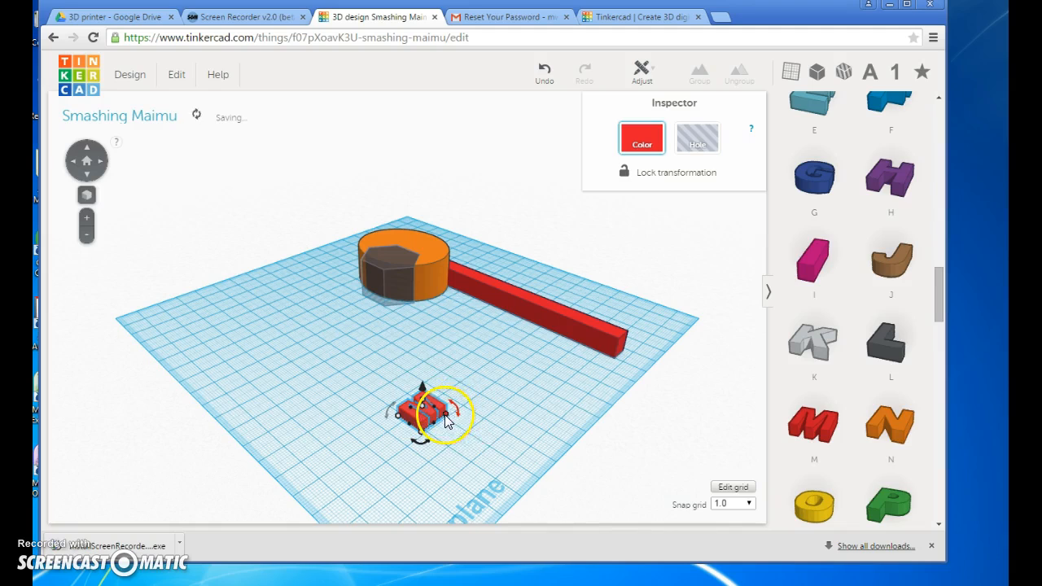
pyautogui.moveTo(426, 409); pyautogui.dragTo(447, 348)
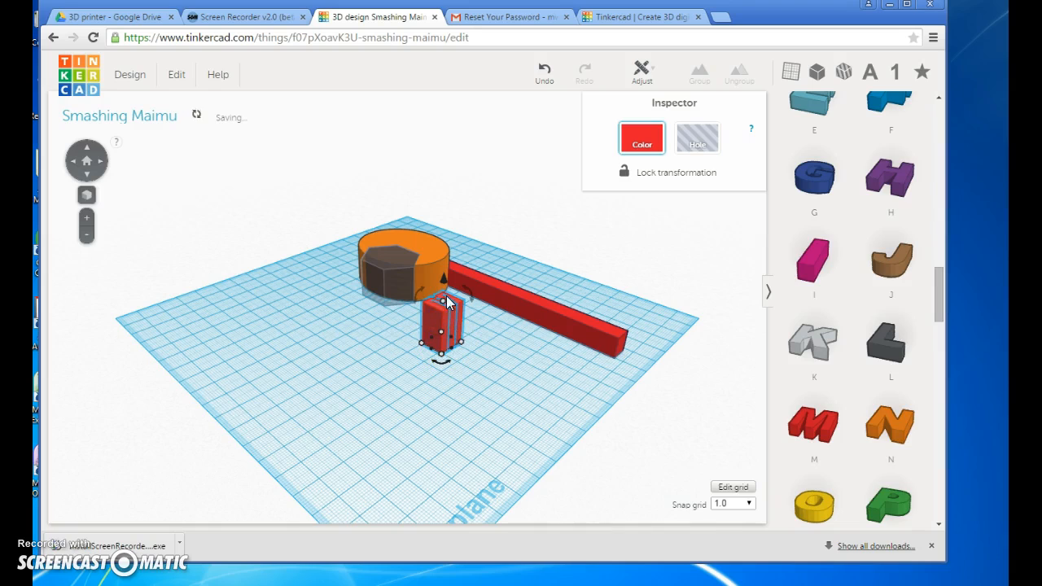
pyautogui.moveTo(443, 300); pyautogui.dragTo(413, 230)
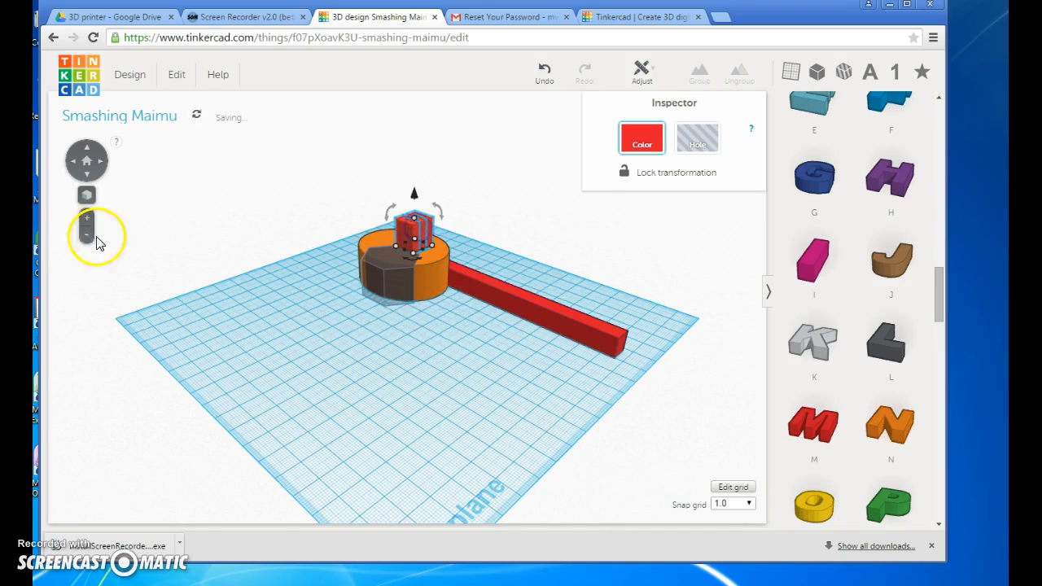
# Lower the letter M to about 10 mm above the workplane so it sinks into the cylinder
pyautogui.click(87, 177)
pyautogui.click(86, 177)
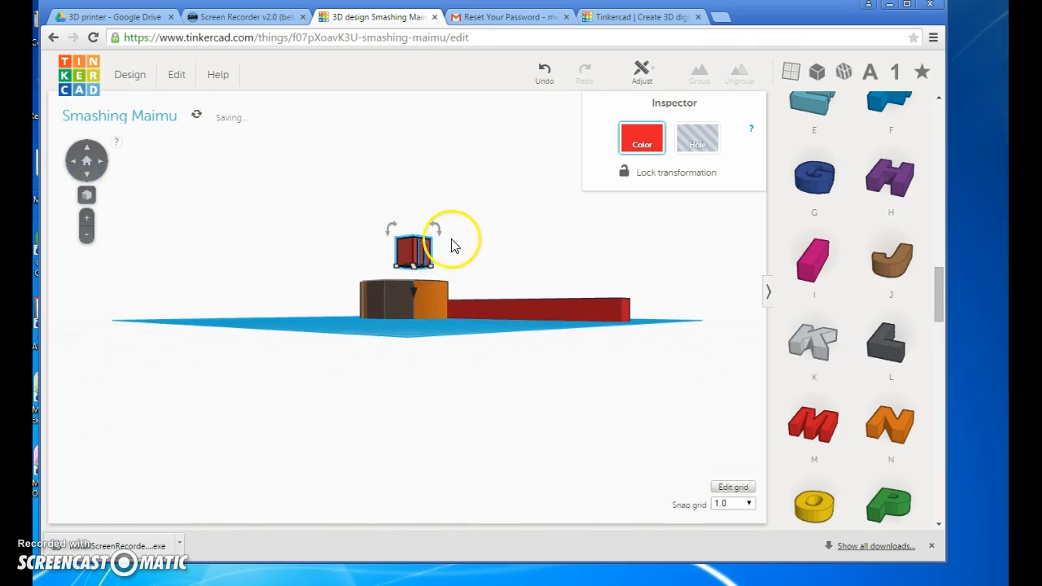
pyautogui.moveTo(414, 296); pyautogui.dragTo(414, 325)
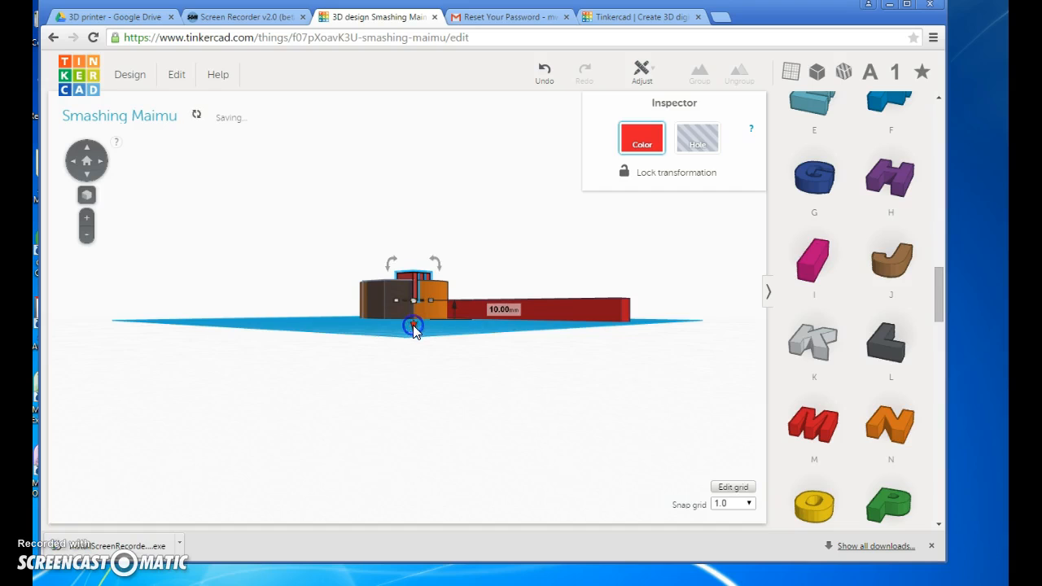
# Shift the letter M on the cylinder's top away from the hexagonal hole and turn it into a hole
pyautogui.click(84, 179)
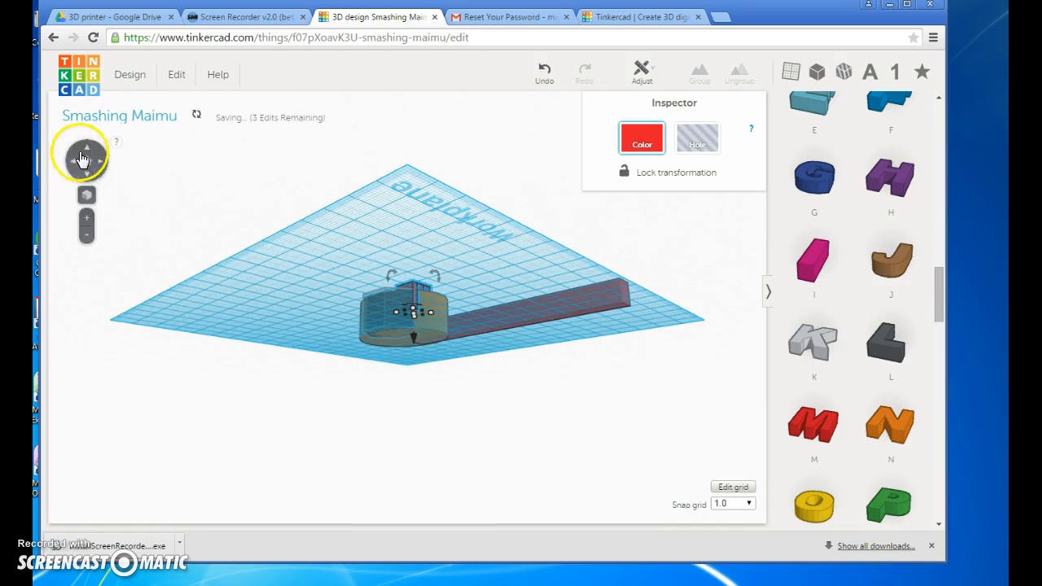
pyautogui.click(83, 154)
pyautogui.click(86, 151)
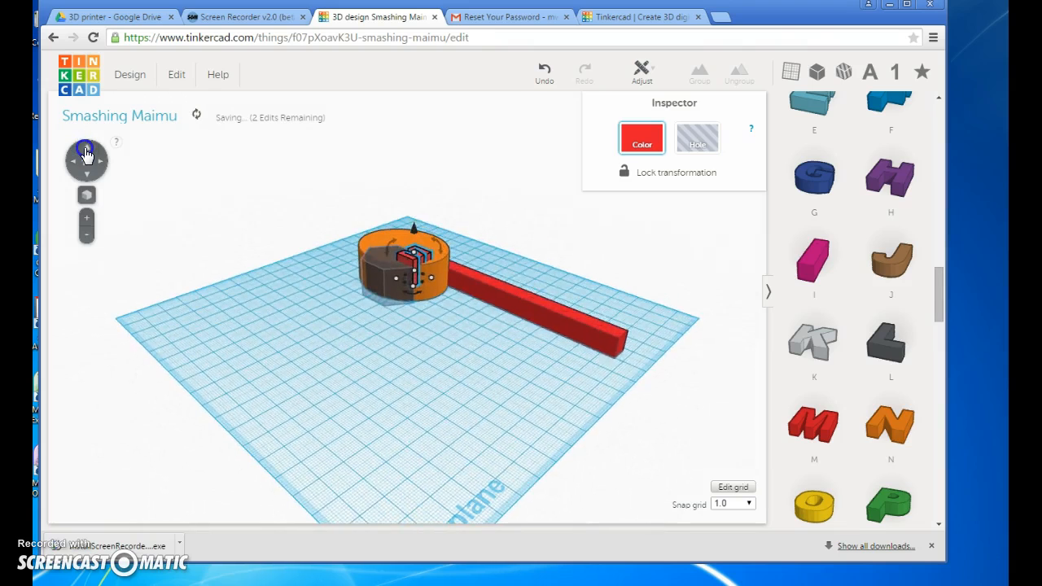
pyautogui.click(85, 152)
pyautogui.click(85, 153)
pyautogui.moveTo(430, 244); pyautogui.dragTo(434, 213)
pyautogui.click(686, 151)
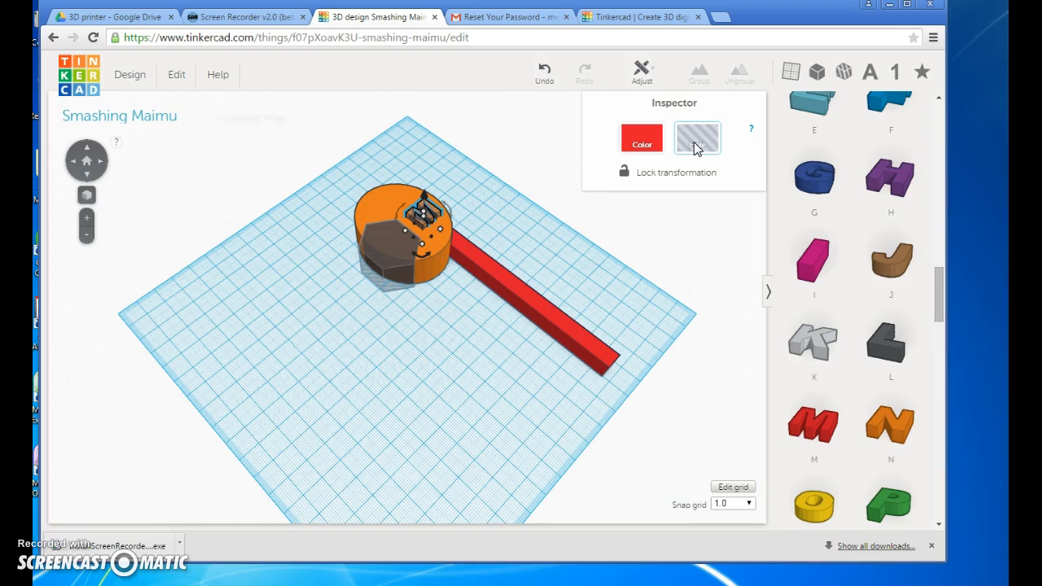
pyautogui.click(694, 142)
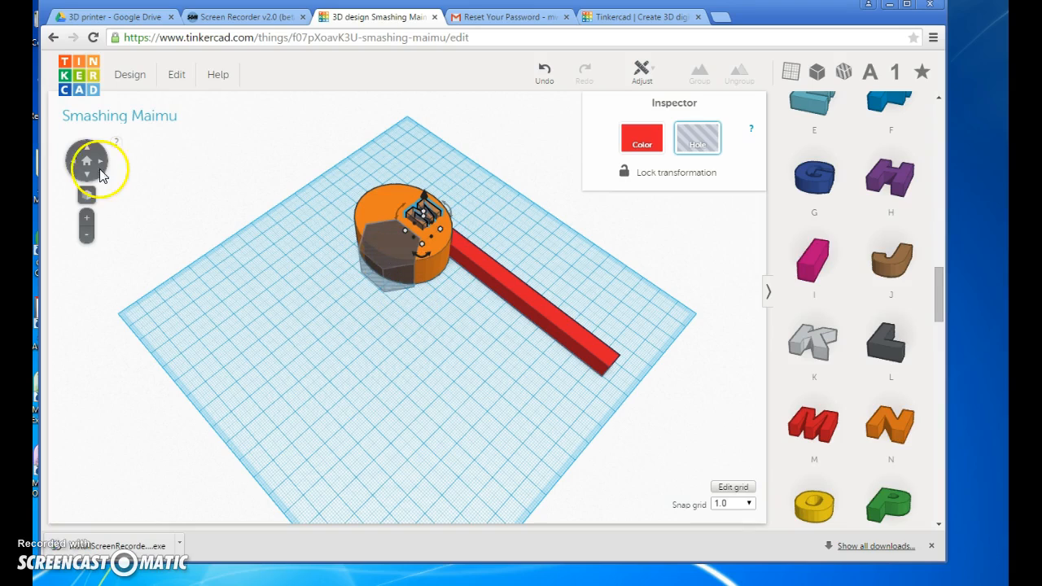
# Leave the design, open the Tinkercad lessons page and look through the suggested and Basics lessons
pyautogui.click(82, 86)
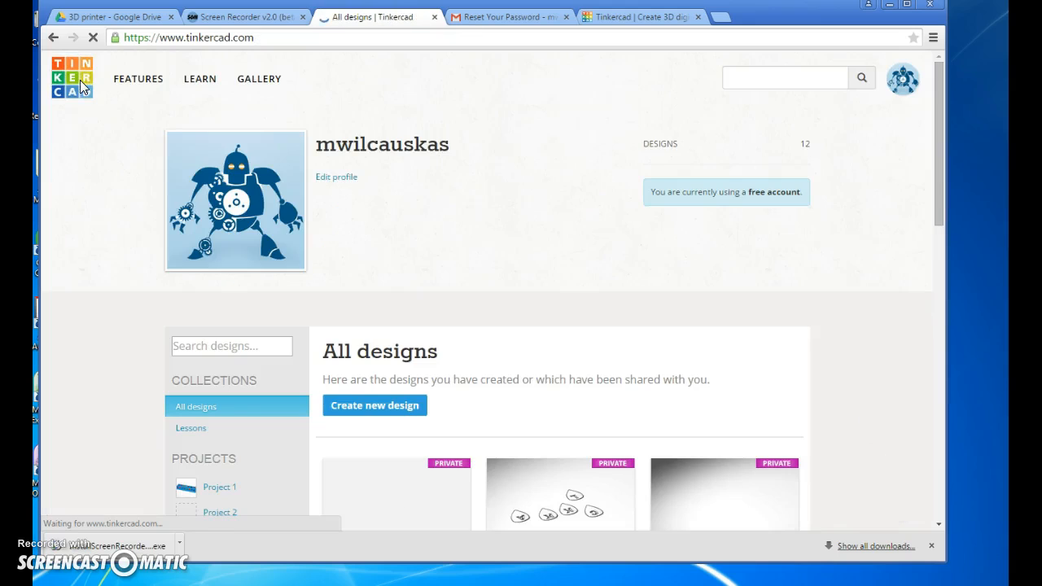
pyautogui.click(202, 81)
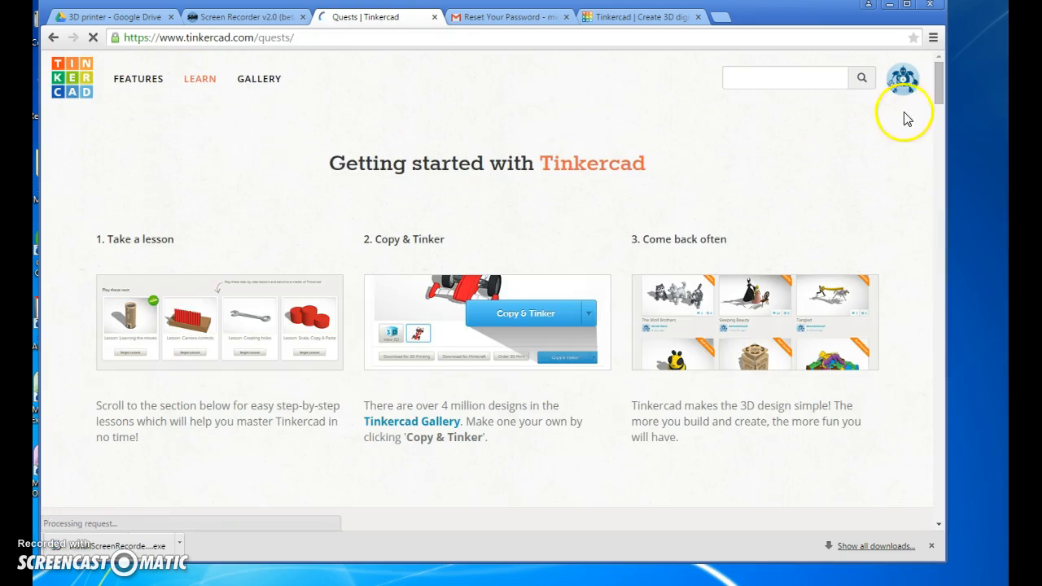
pyautogui.click(938, 133)
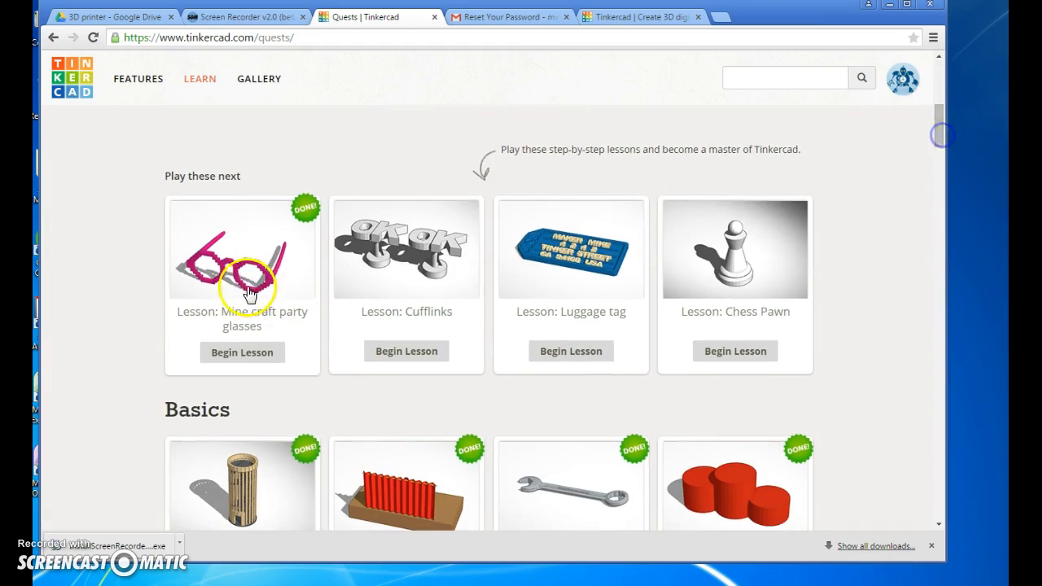
pyautogui.moveTo(937, 133); pyautogui.dragTo(937, 146)
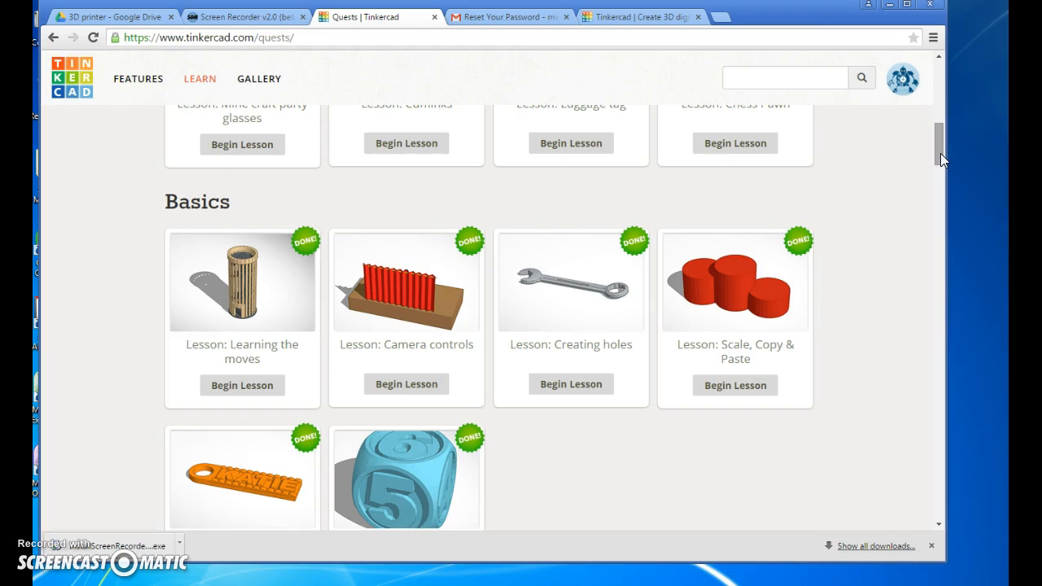
pyautogui.moveTo(941, 157); pyautogui.dragTo(935, 106)
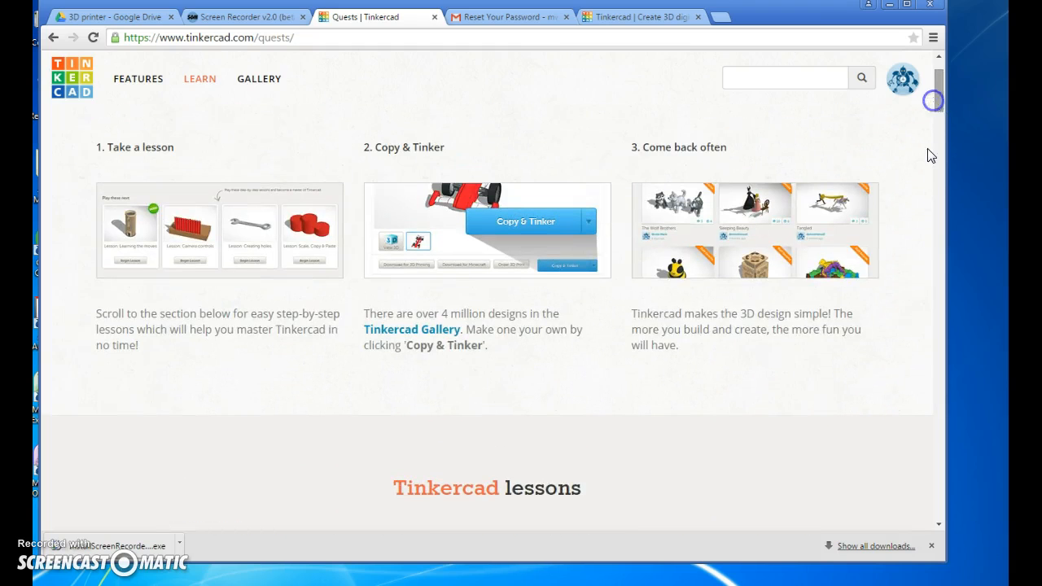
# Return to the list of all designs and reopen the Smashing Maimu design for editing
pyautogui.click(72, 81)
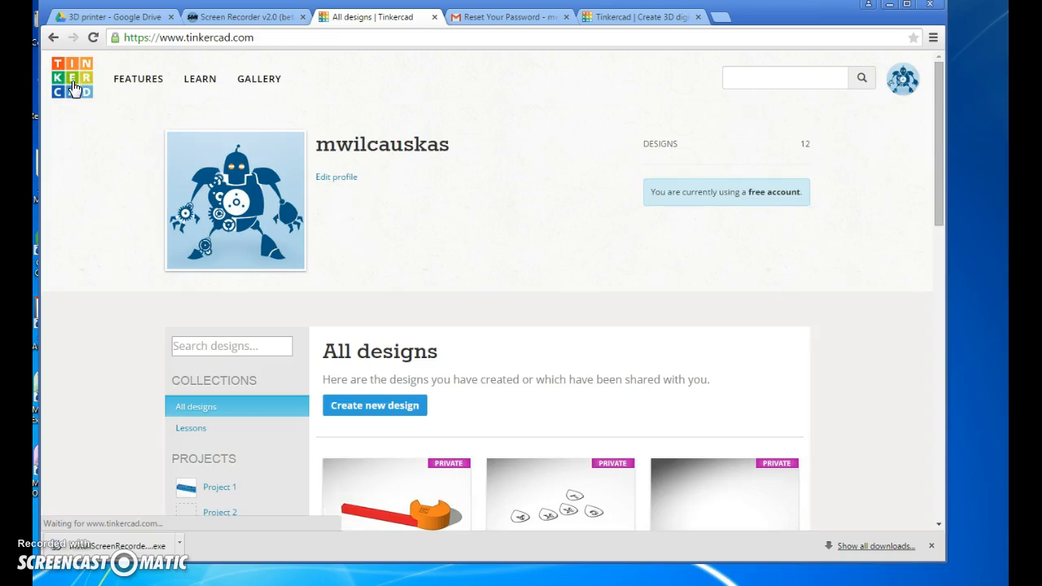
pyautogui.moveTo(941, 179); pyautogui.dragTo(942, 203)
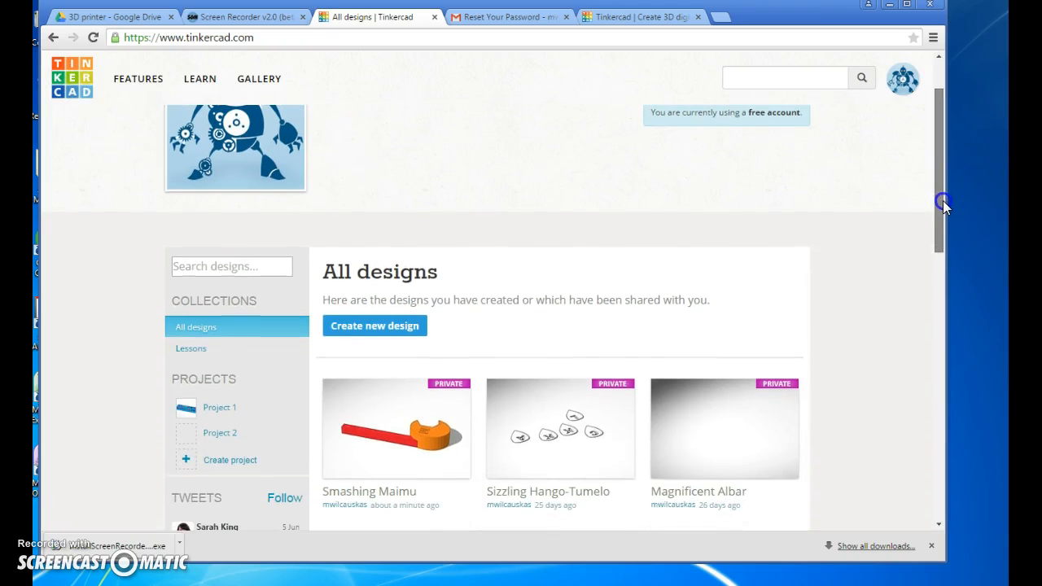
pyautogui.click(424, 453)
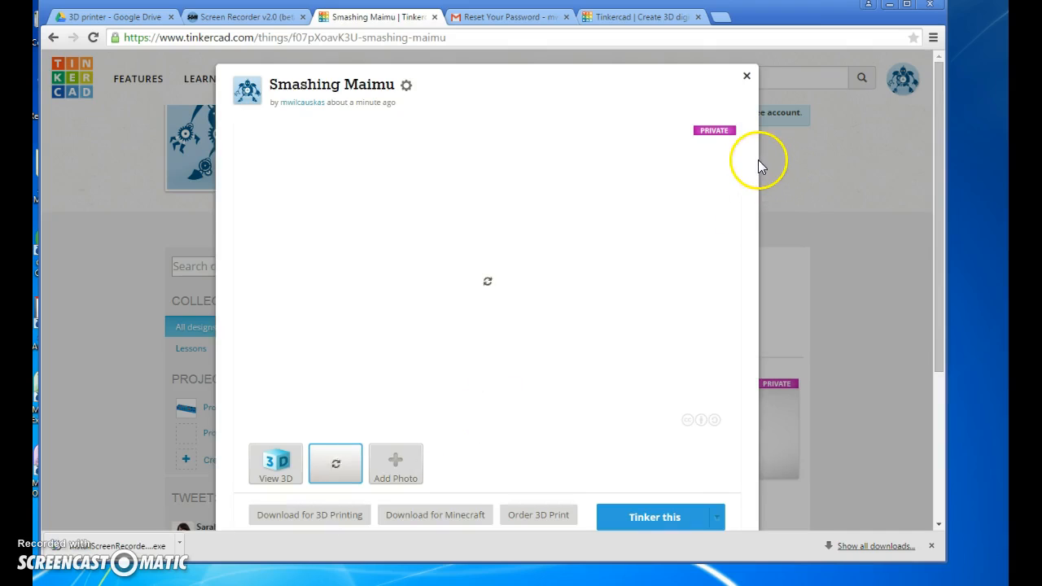
pyautogui.click(668, 519)
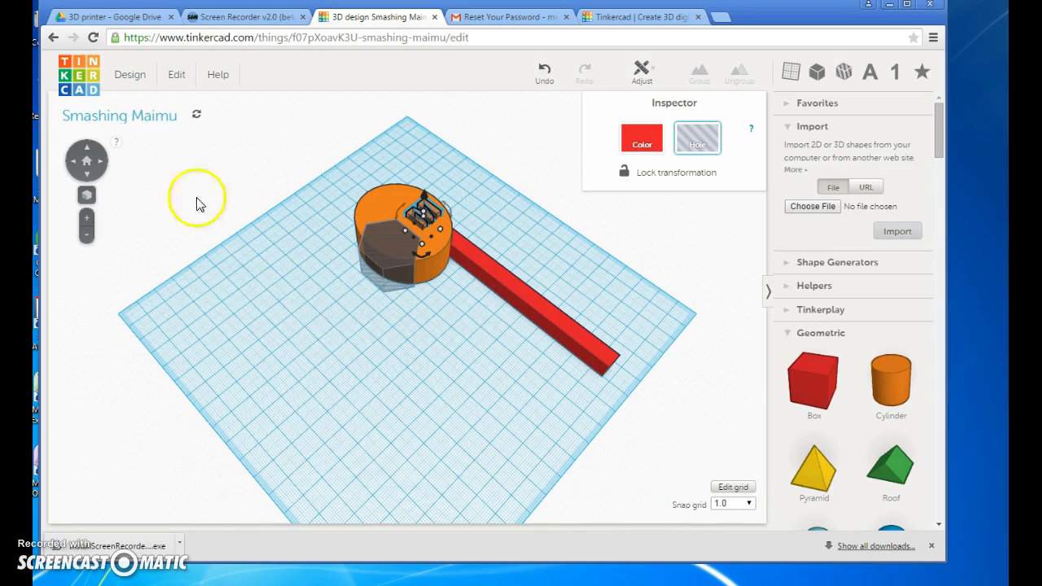
# Examine the cylinder with its letter M and hexagonal holes from the opposite side of the workplane
pyautogui.click(71, 162)
pyautogui.click(72, 162)
pyautogui.click(83, 178)
pyautogui.click(84, 179)
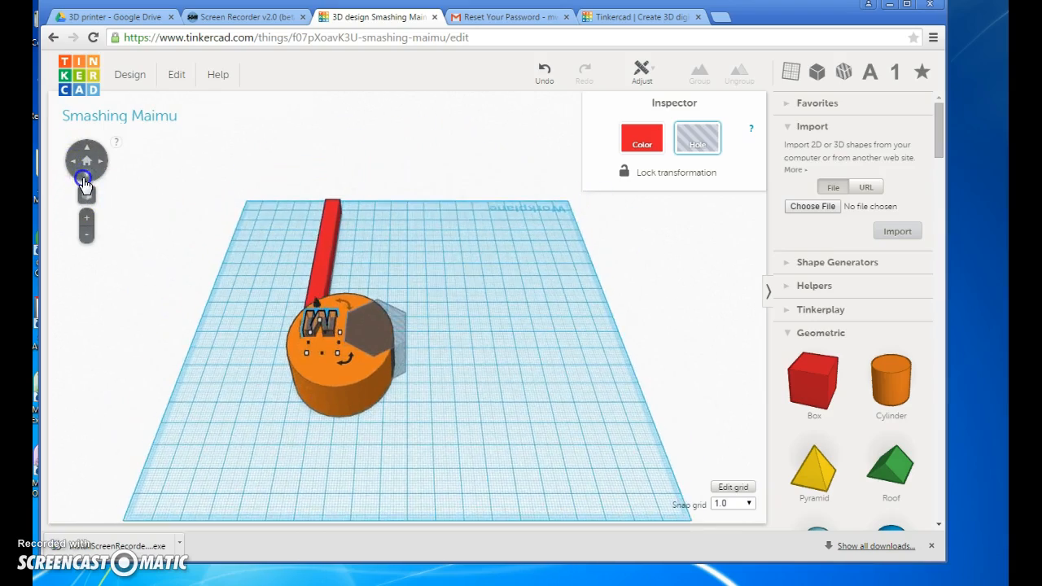
# Examine the model from below the workplane, from its corner and from a low angle above the workplane
pyautogui.click(84, 179)
pyautogui.click(84, 179)
pyautogui.click(84, 179)
pyautogui.click(84, 179)
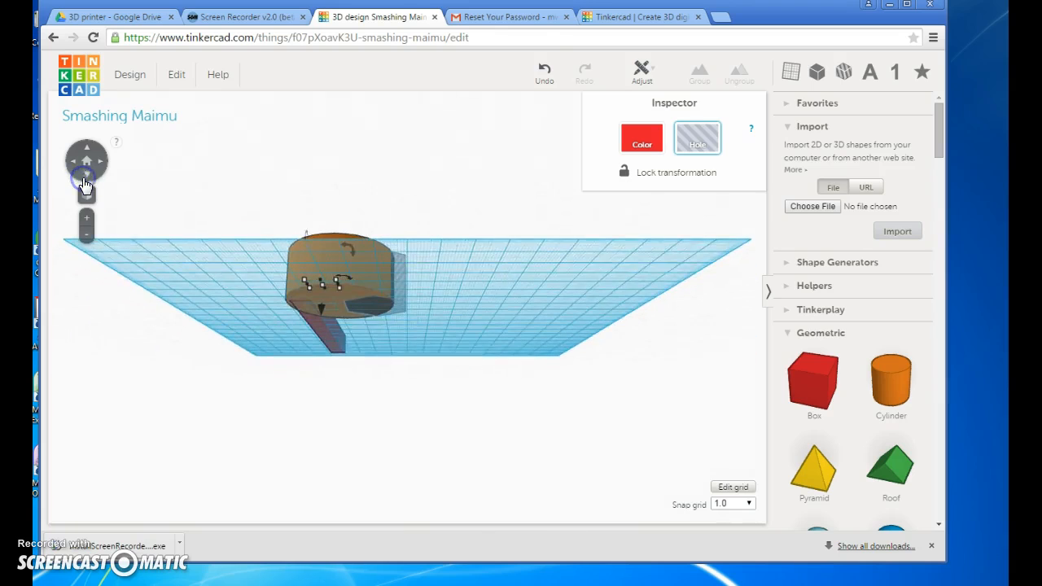
pyautogui.click(84, 179)
pyautogui.click(85, 180)
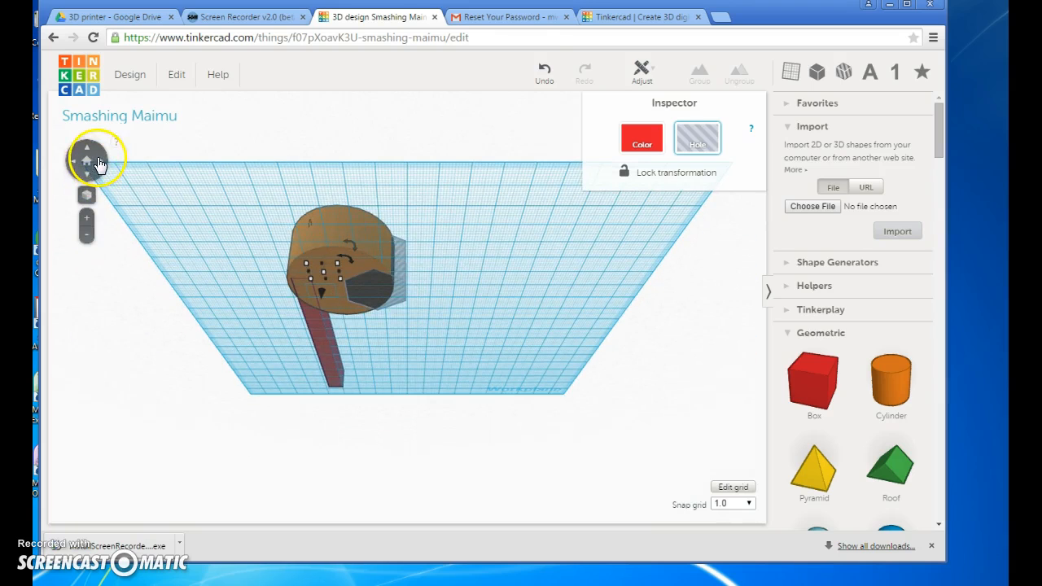
pyautogui.click(91, 161)
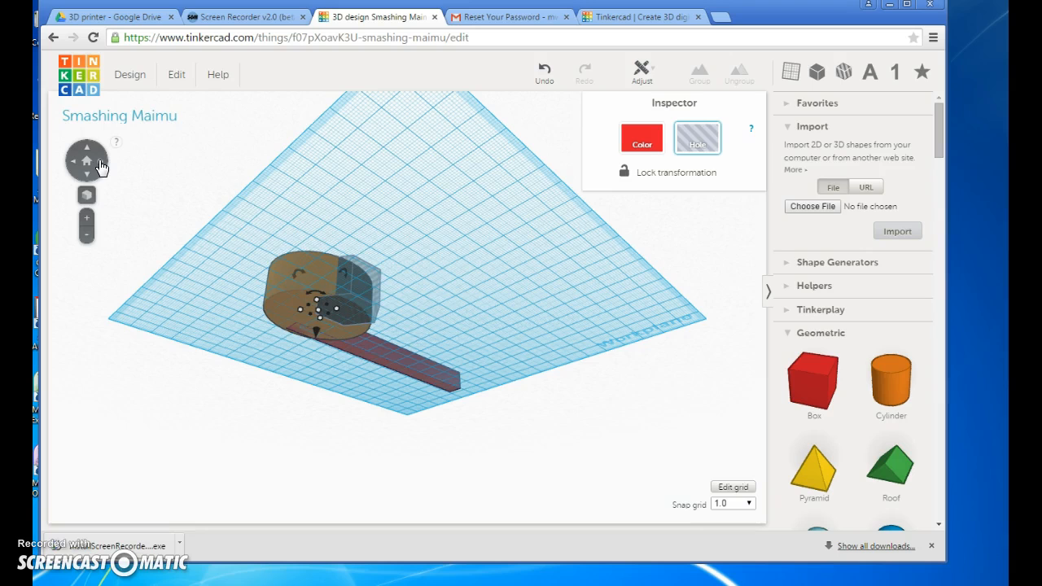
pyautogui.click(87, 159)
pyautogui.click(88, 157)
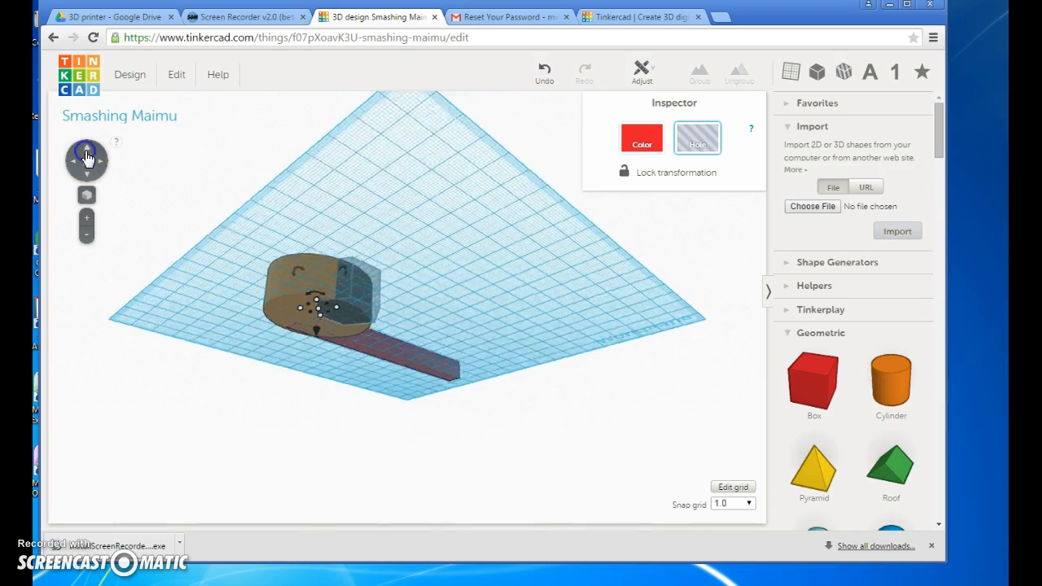
pyautogui.click(88, 157)
pyautogui.click(88, 157)
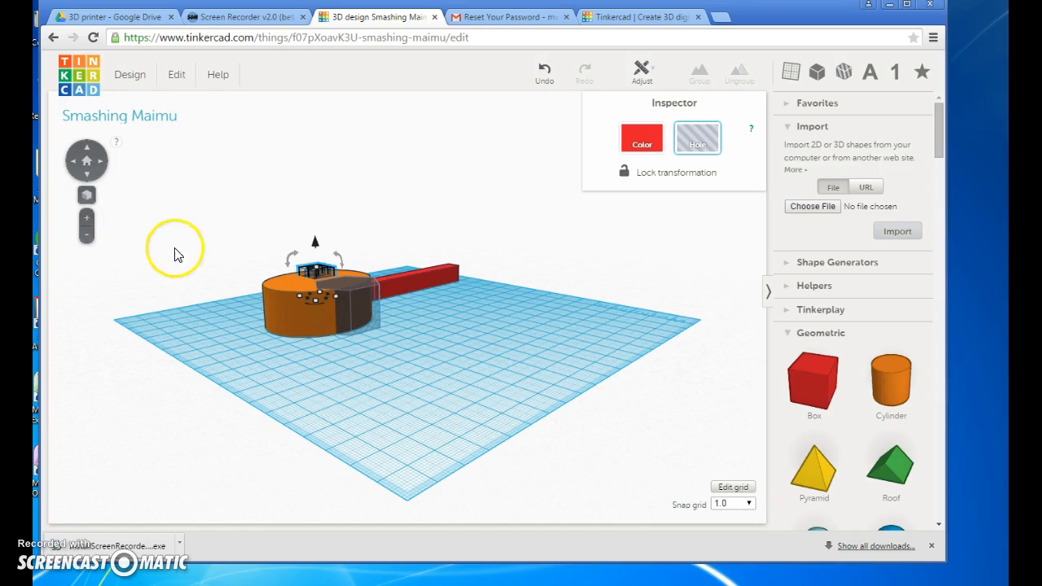
# Download the design for 3D printing as an STL file and close the download dialog
pyautogui.click(133, 80)
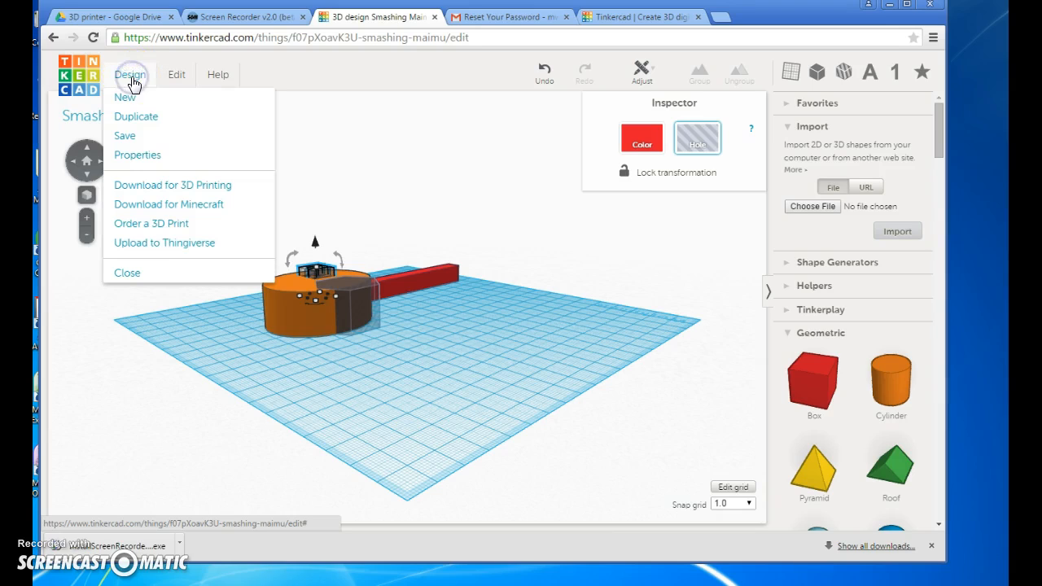
pyautogui.click(185, 196)
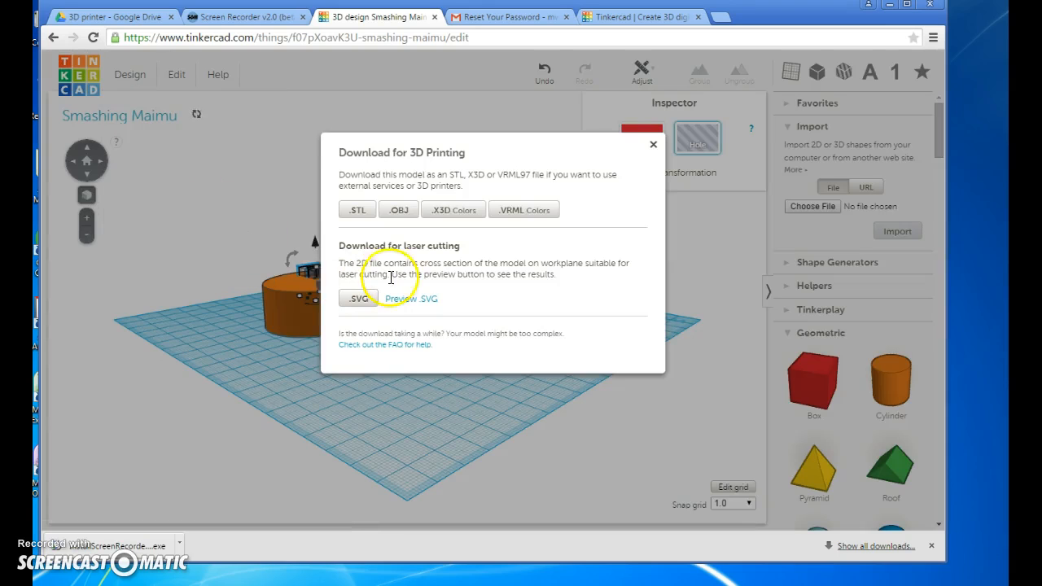
pyautogui.click(358, 212)
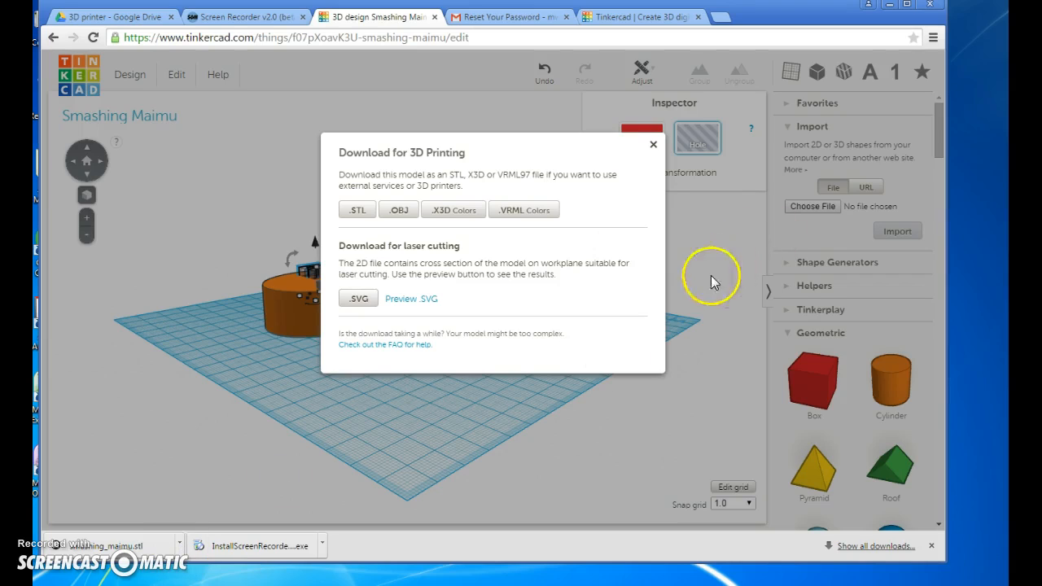
pyautogui.click(655, 149)
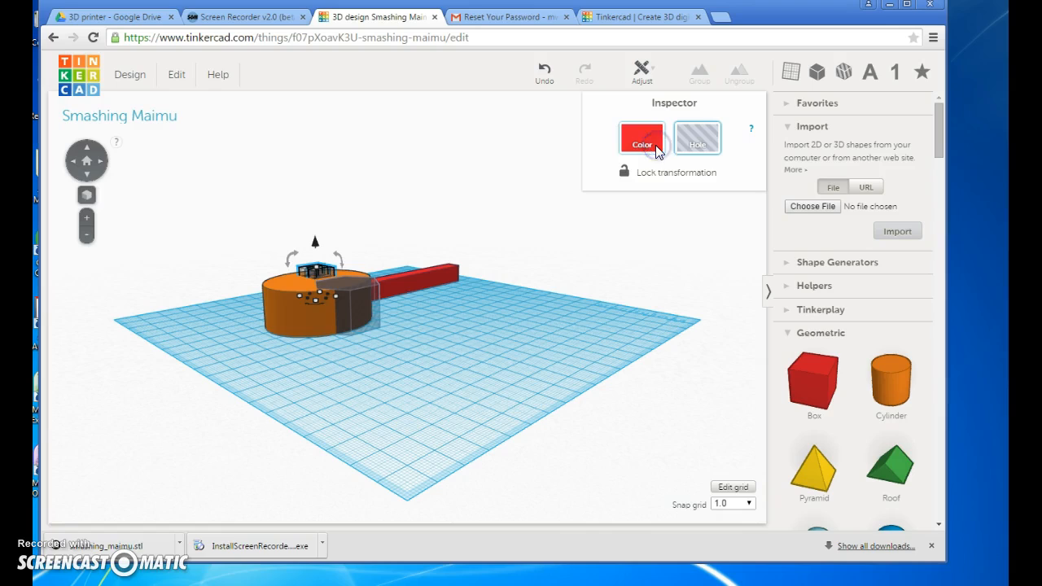